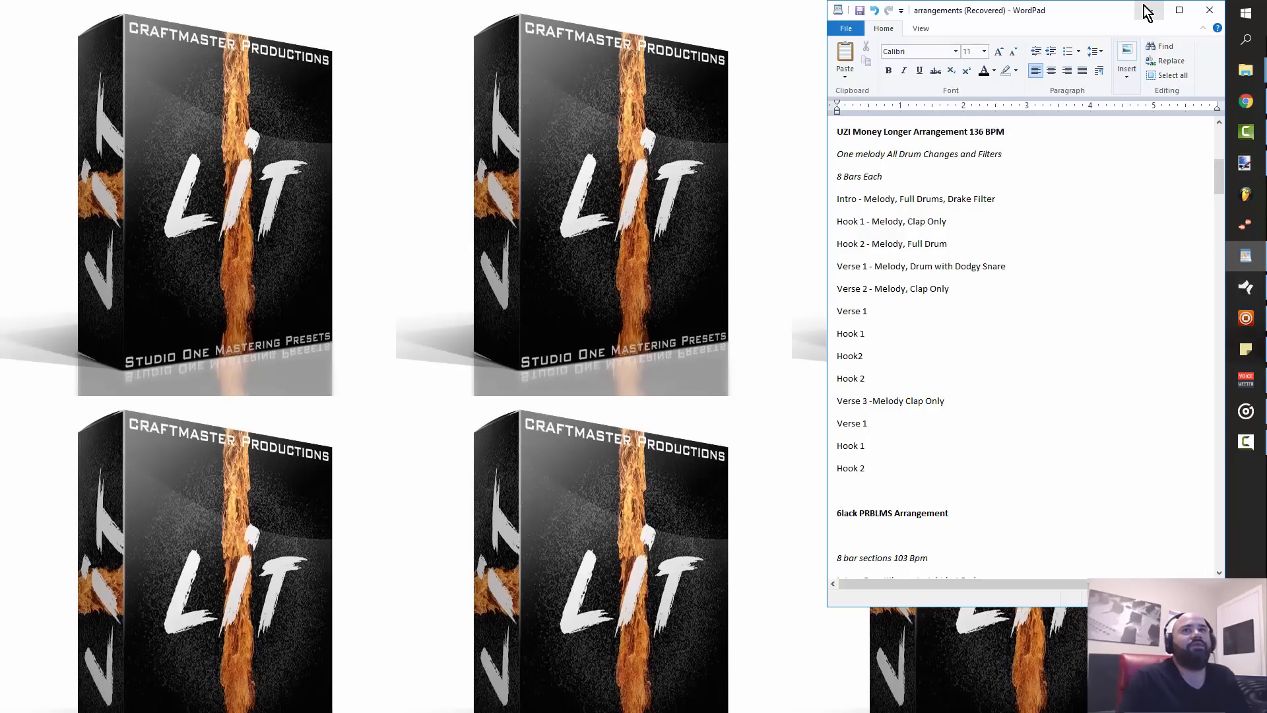
# Step: Switch to the Maschine project Blank Slate and play back the arrangement from its first scene
pyautogui.moveTo(1247, 320)
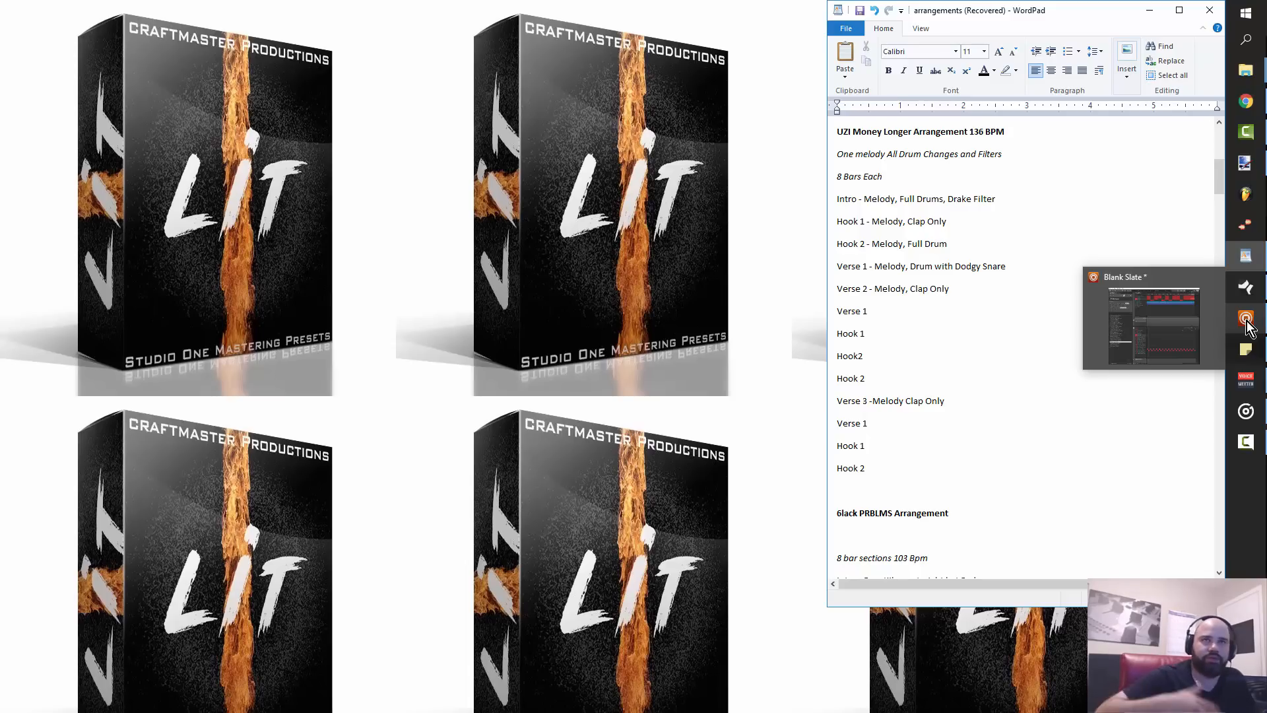
pyautogui.click(1247, 320)
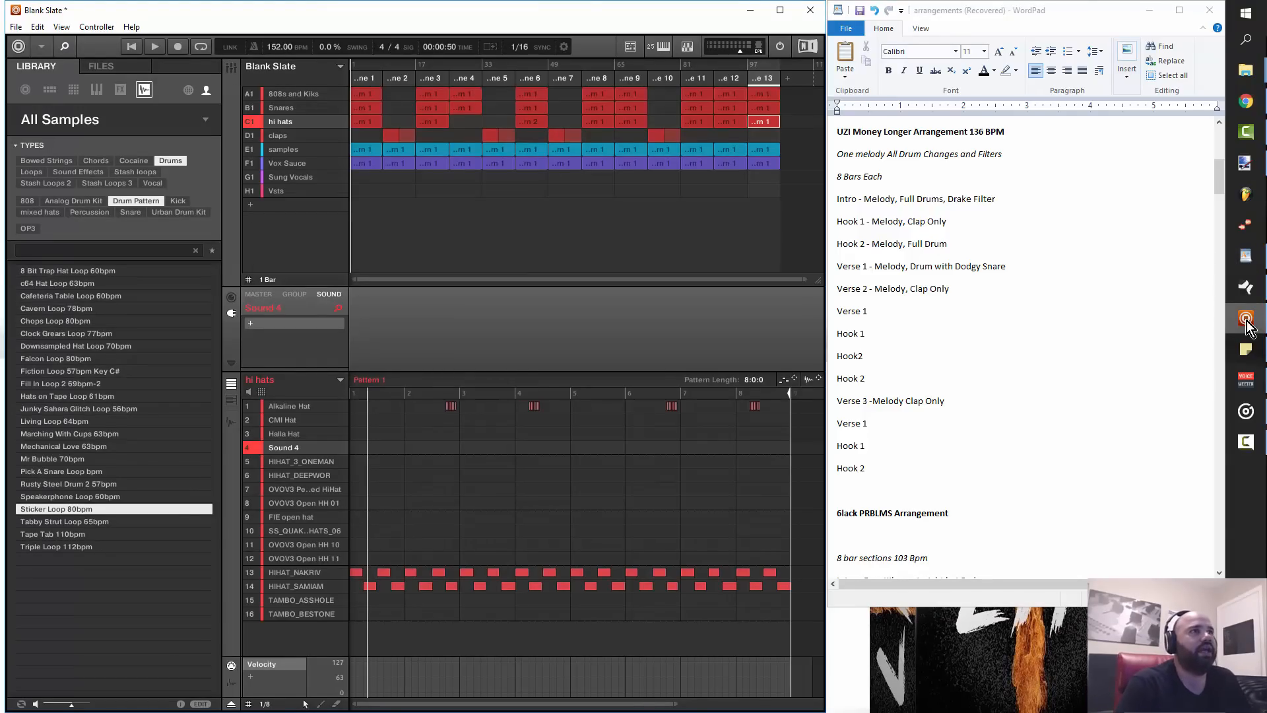
pyautogui.press('space')
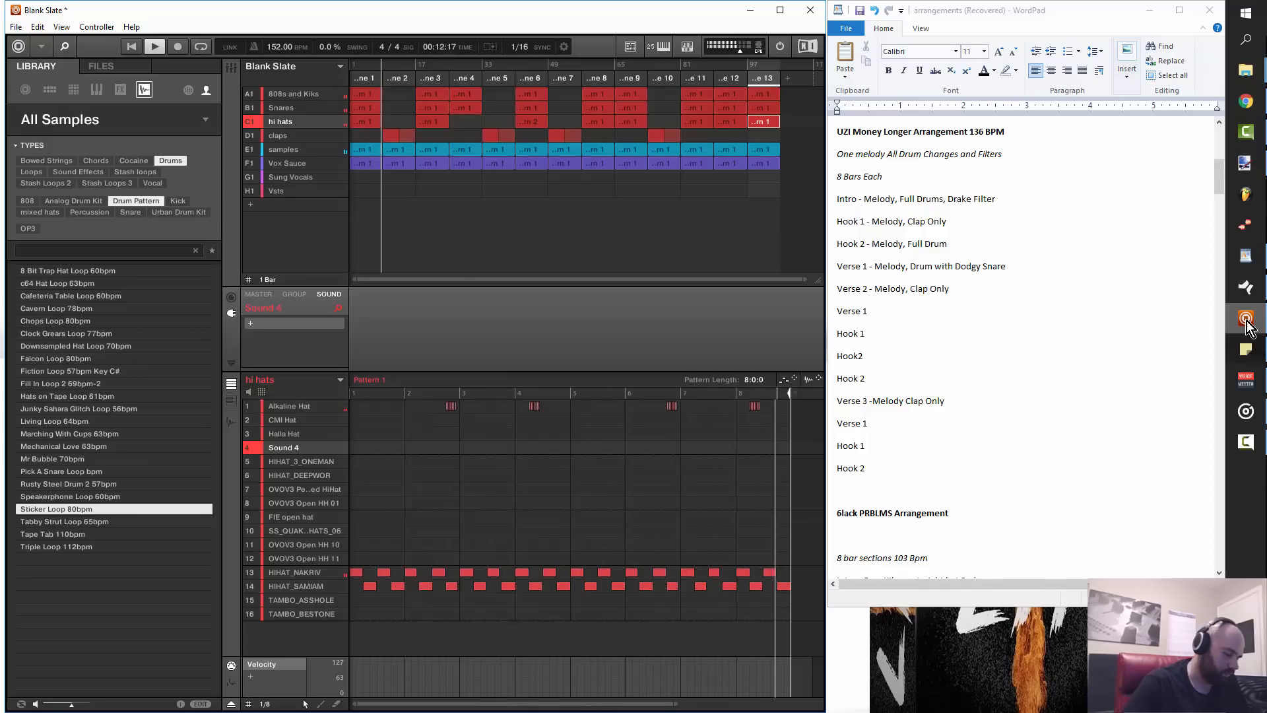
pyautogui.press('space')
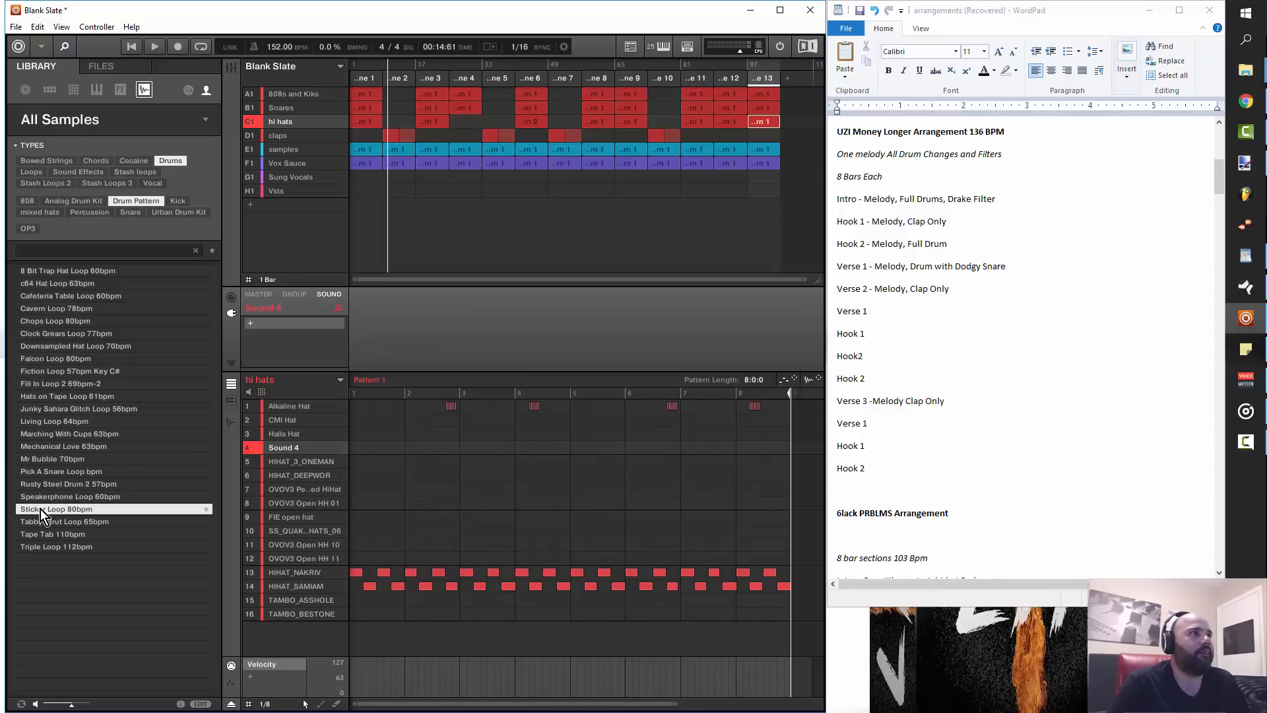
# Step: Load Sticker Loop 80bpm into sound slot 4 of the hi hats group and set its polyphony to Legato
pyautogui.moveTo(41, 509); pyautogui.dragTo(292, 448)
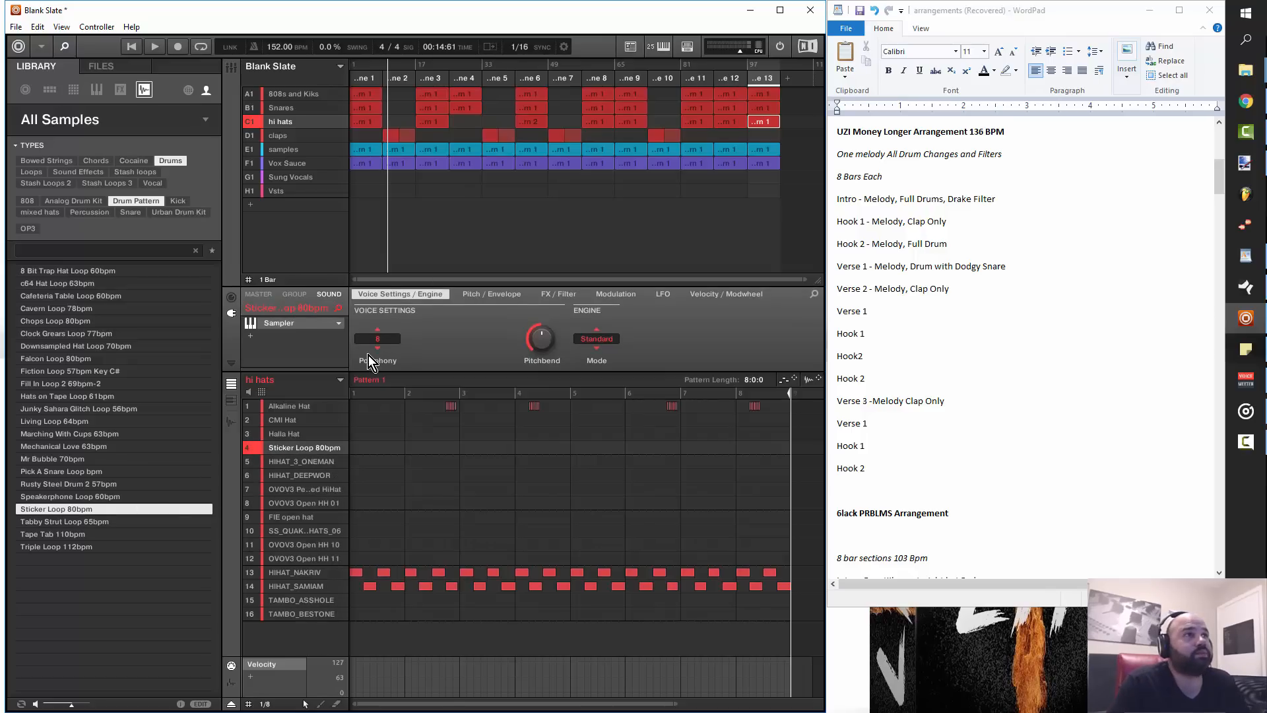
pyautogui.scroll(-10, 386, 340)
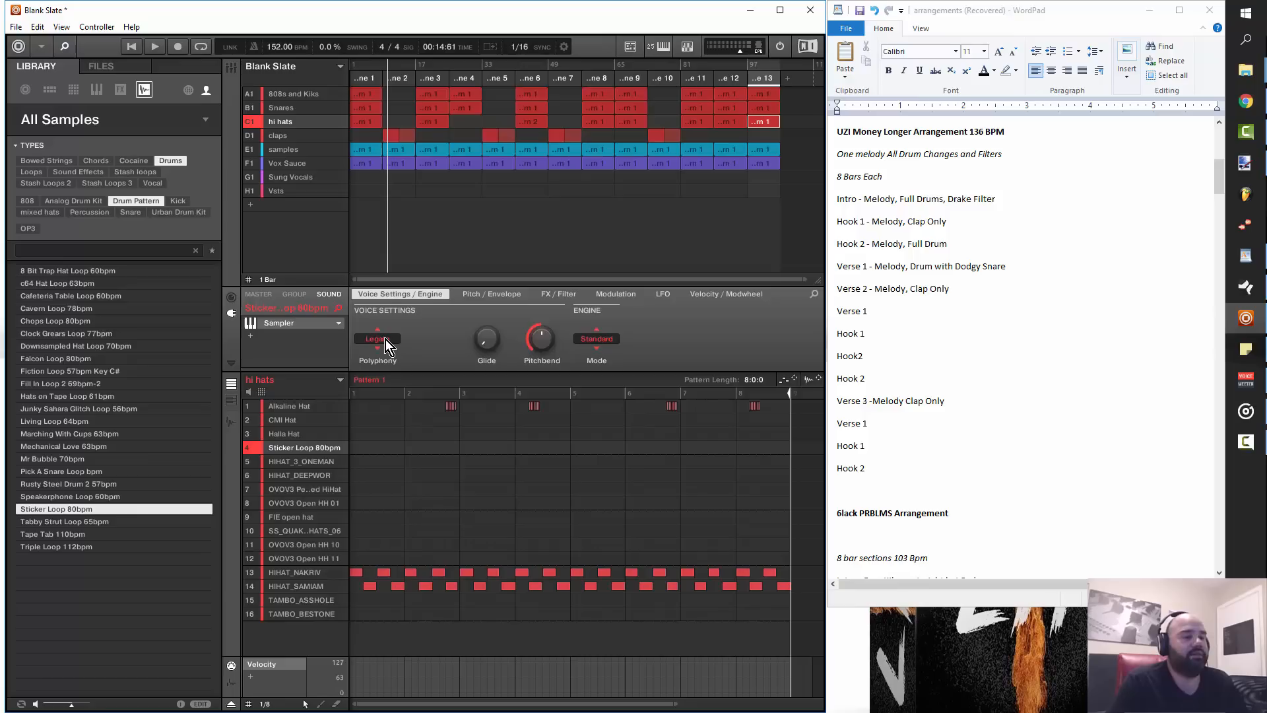
# Step: Time-stretch the Sticker Loop sample from a source tempo of 80 BPM to 152 BPM in Beat mode
pyautogui.press('F2')
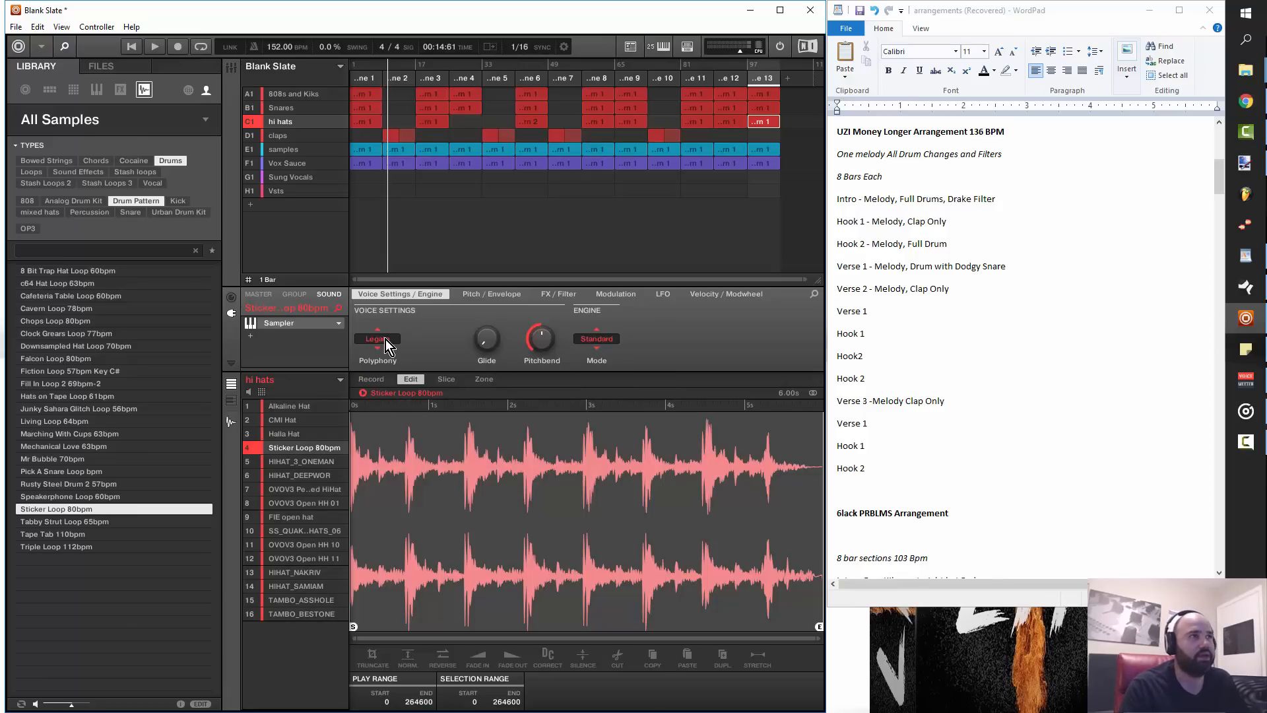
pyautogui.press('s')
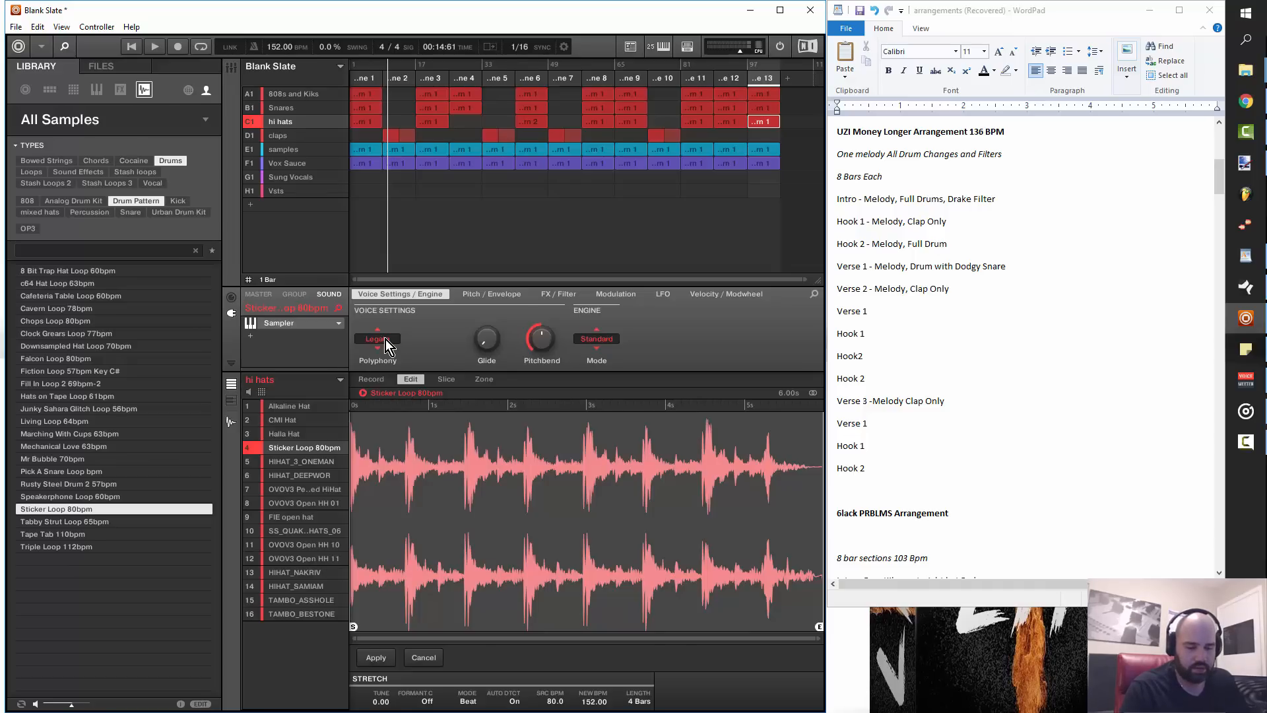
pyautogui.press('Return')
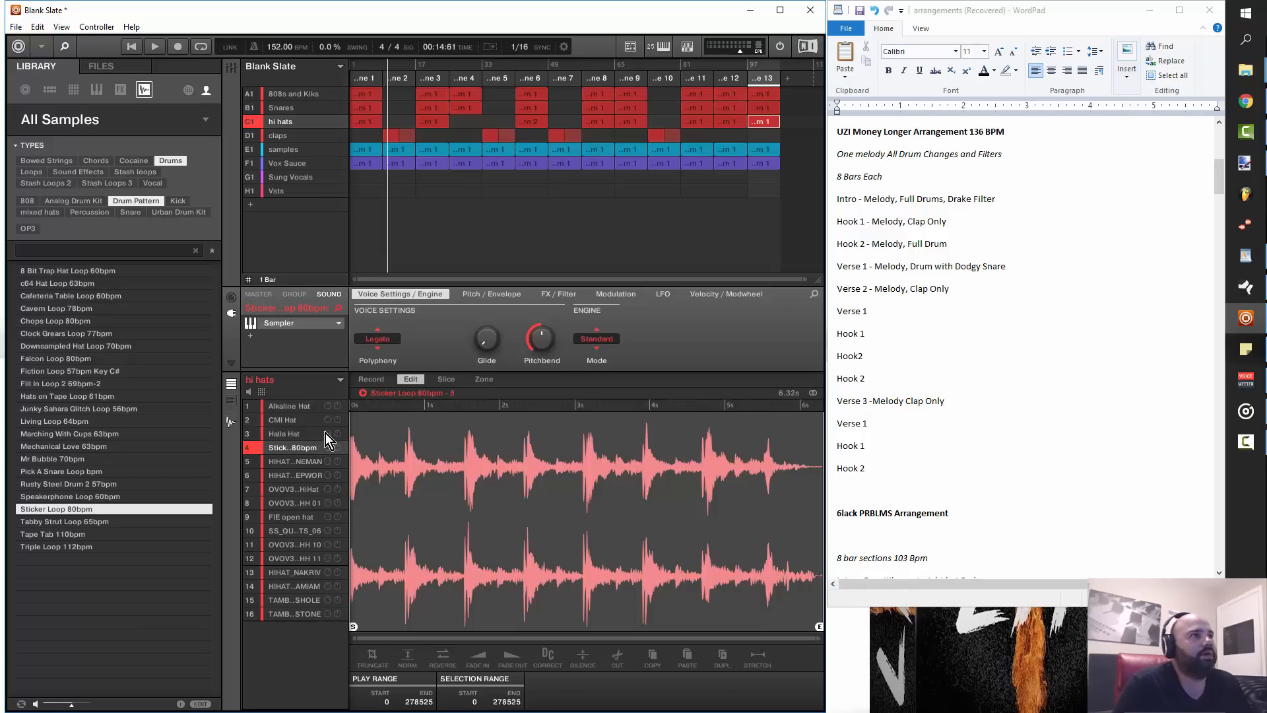
# Step: Place Sticker Loop notes at the start of bars 1 and 5 of the hi hats pattern and play it
pyautogui.click(235, 422)
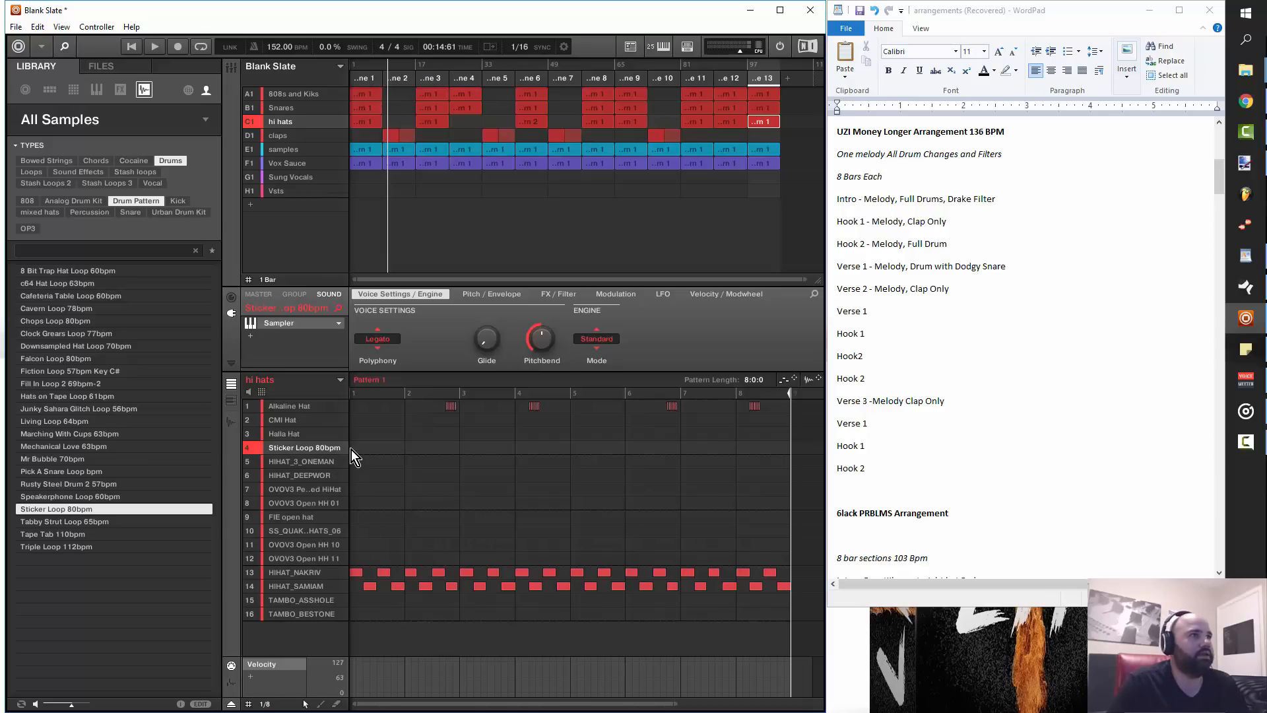
pyautogui.click(573, 448)
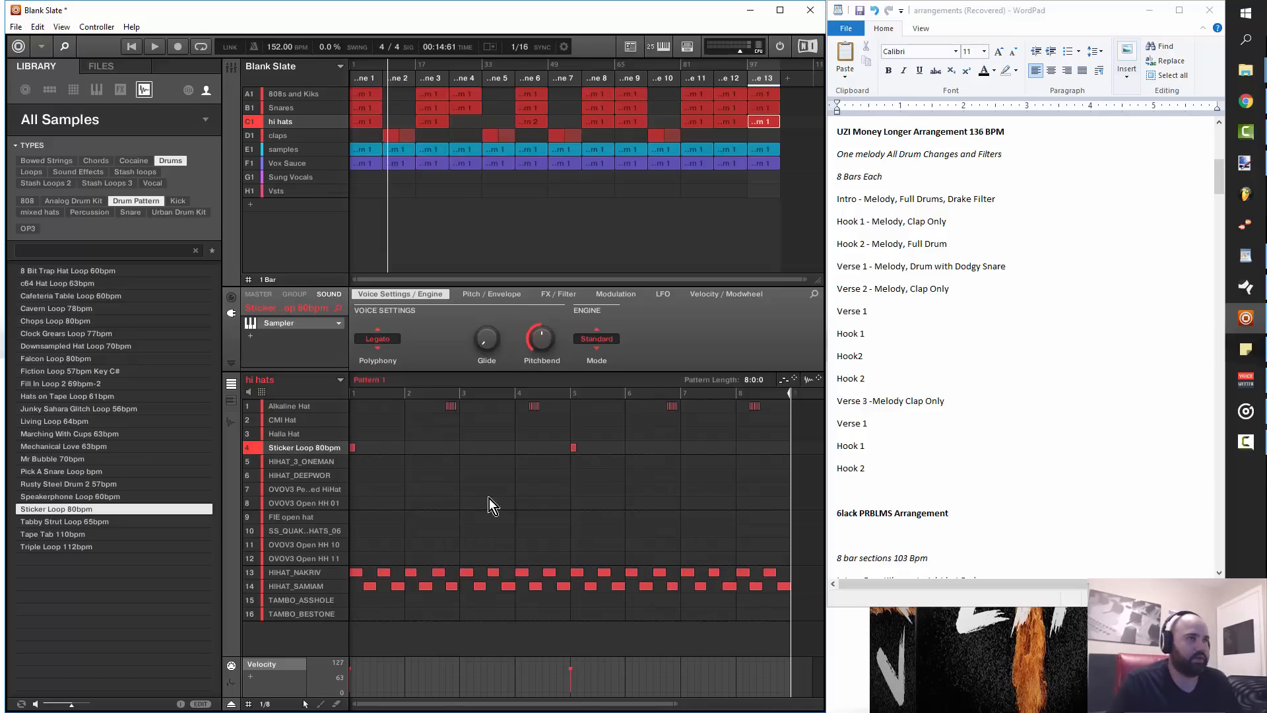
pyautogui.press('space')
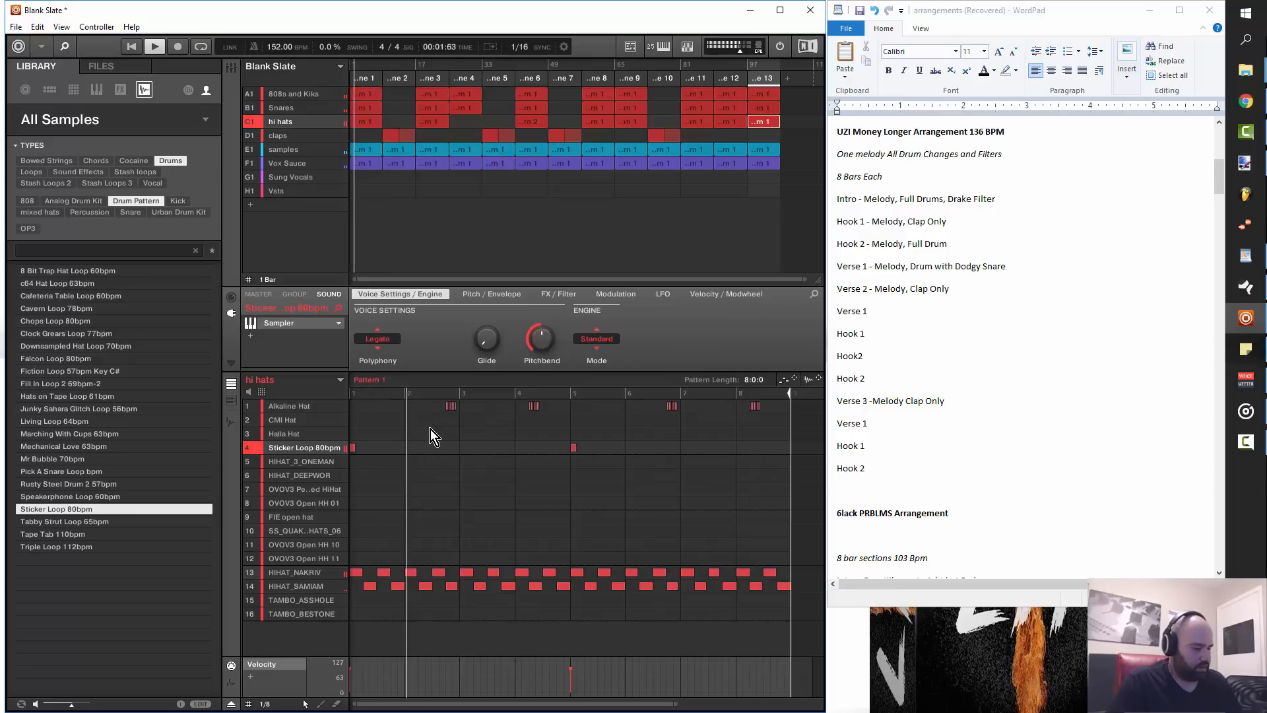
# Step: Add the Waves L2 Stereo plug-in after the Sticker Loop's sampler and open its window
pyautogui.moveTo(340, 455)
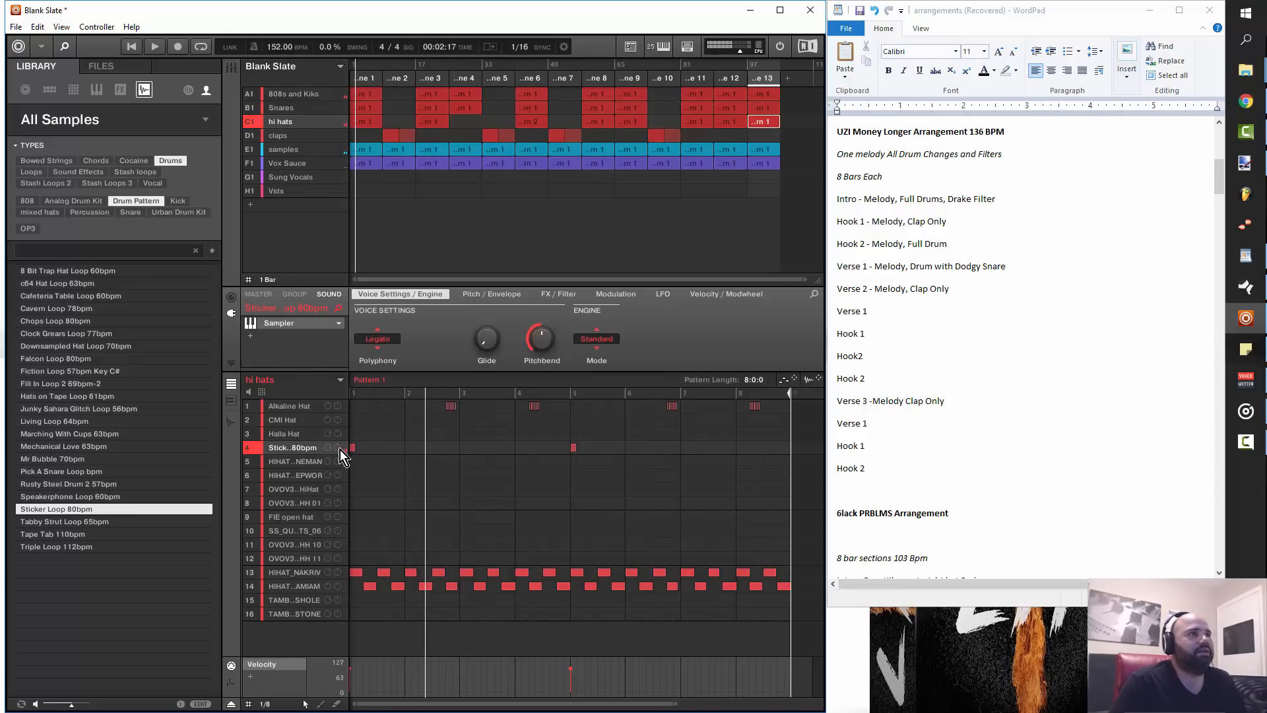
pyautogui.click(251, 338)
pyautogui.moveTo(321, 575)
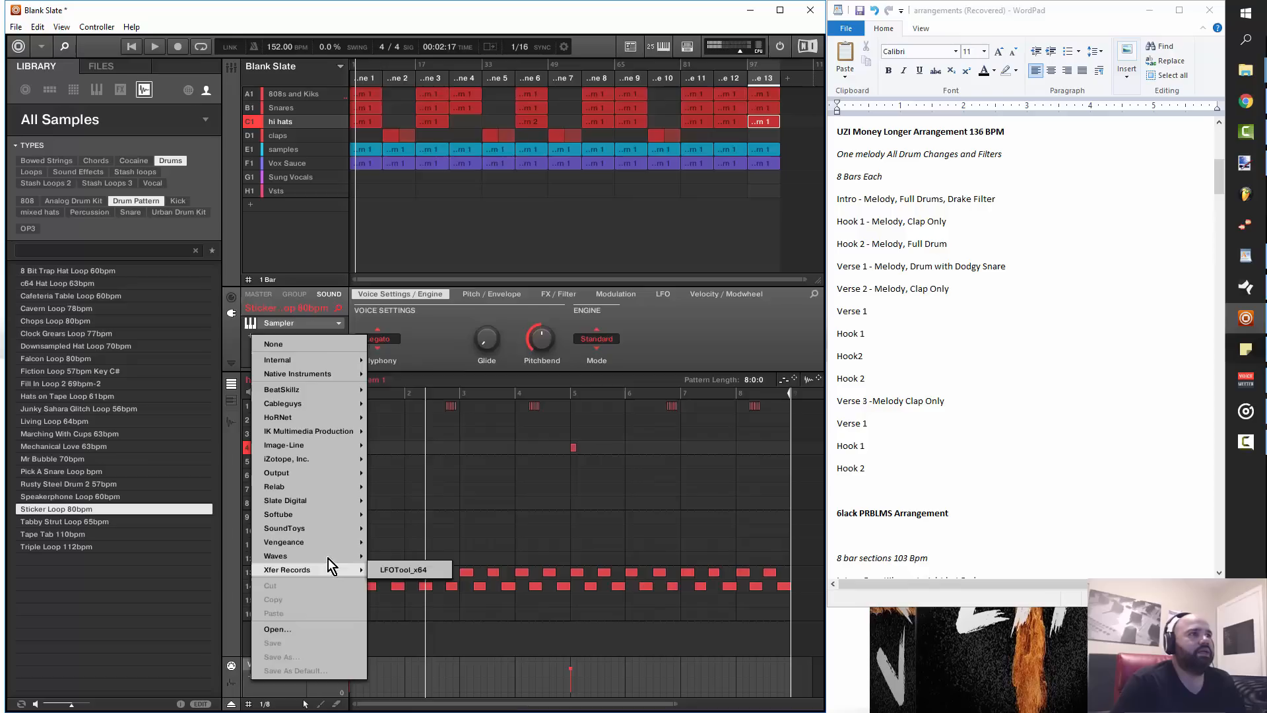
pyautogui.scroll(-5, 461, 609)
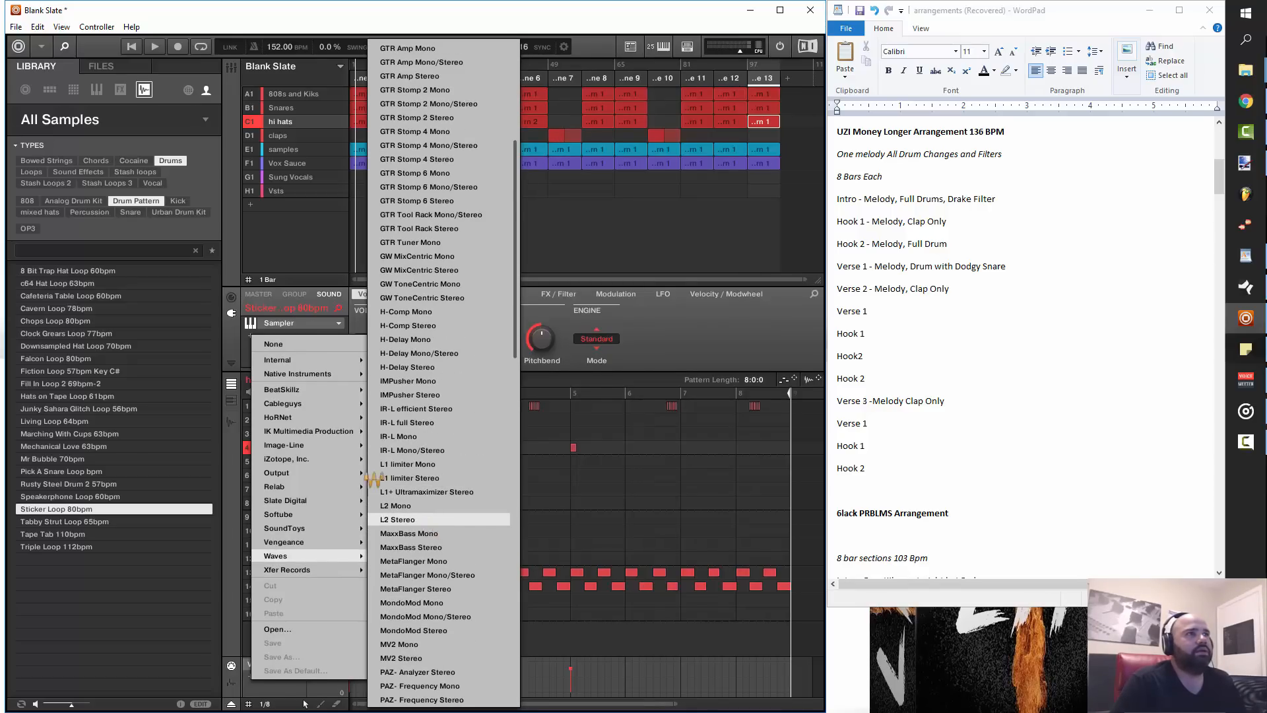
pyautogui.click(430, 520)
pyautogui.doubleClick(302, 338)
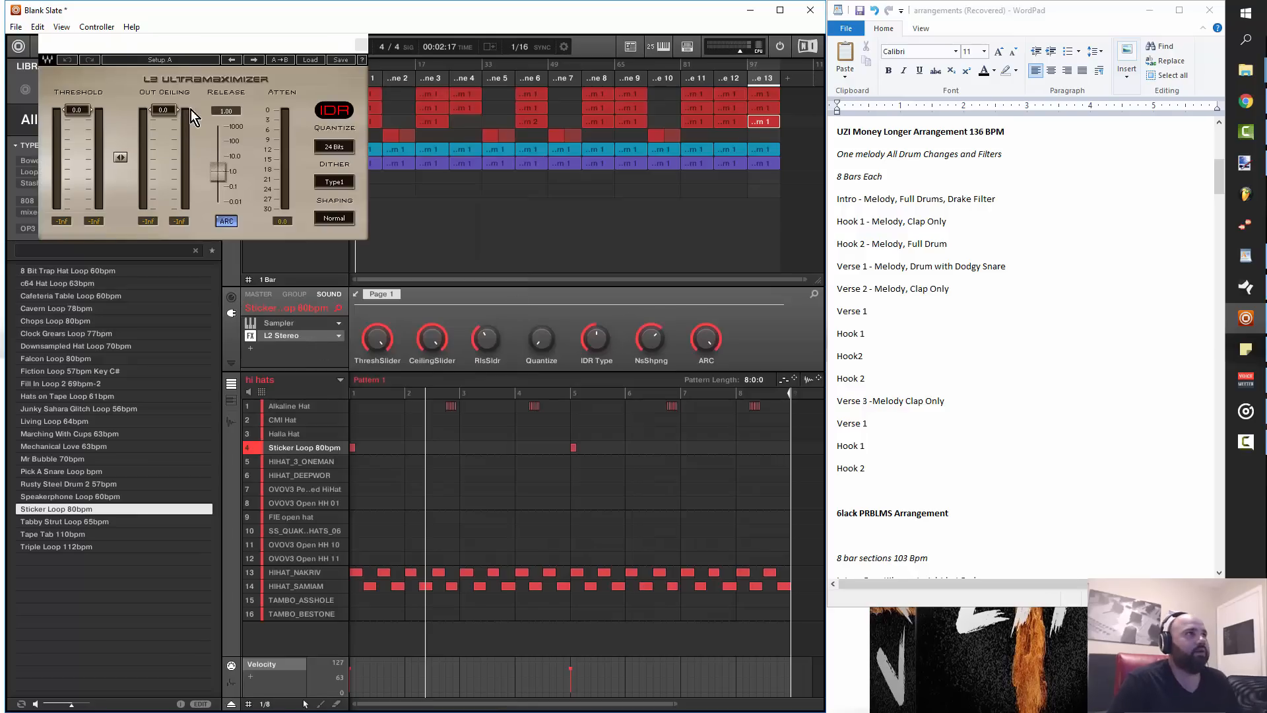
# Step: With the pattern playing, lower the L2 threshold to -18.1 and the out ceiling to -11.6
pyautogui.press('space')
pyautogui.moveTo(99, 118); pyautogui.dragTo(78, 161)
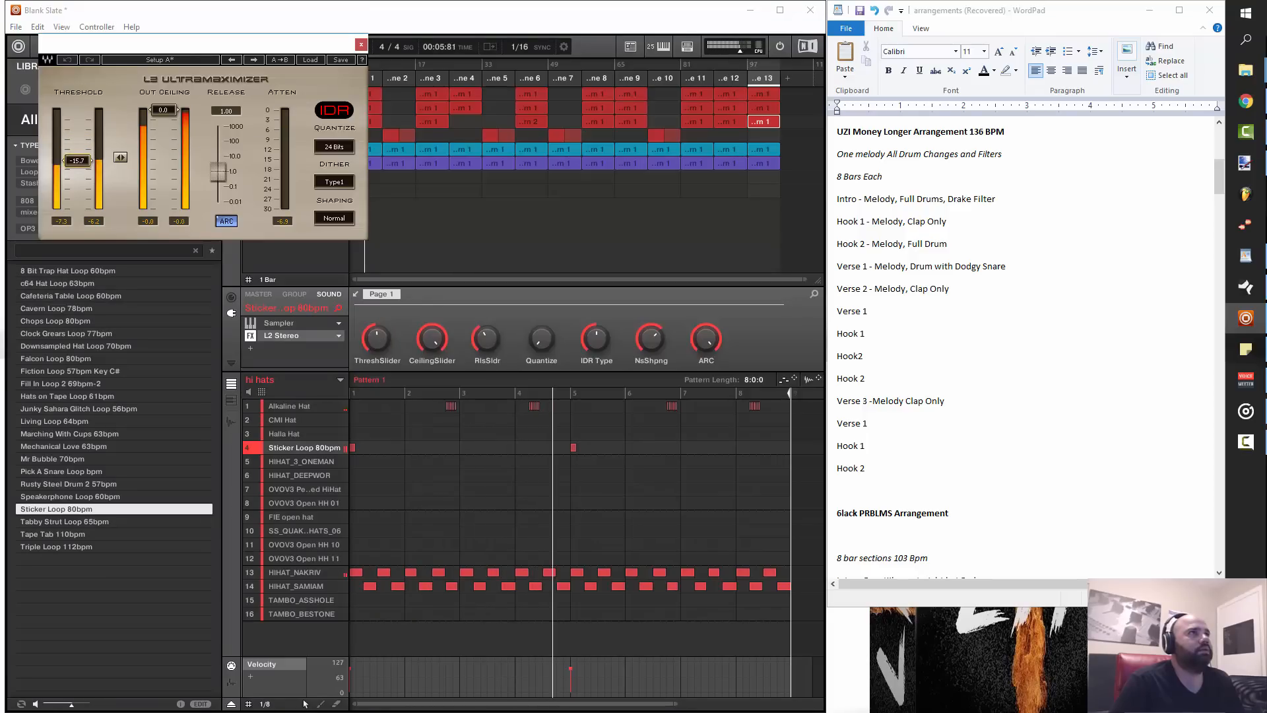
pyautogui.moveTo(77, 162); pyautogui.dragTo(77, 169)
pyautogui.moveTo(163, 110); pyautogui.dragTo(163, 148)
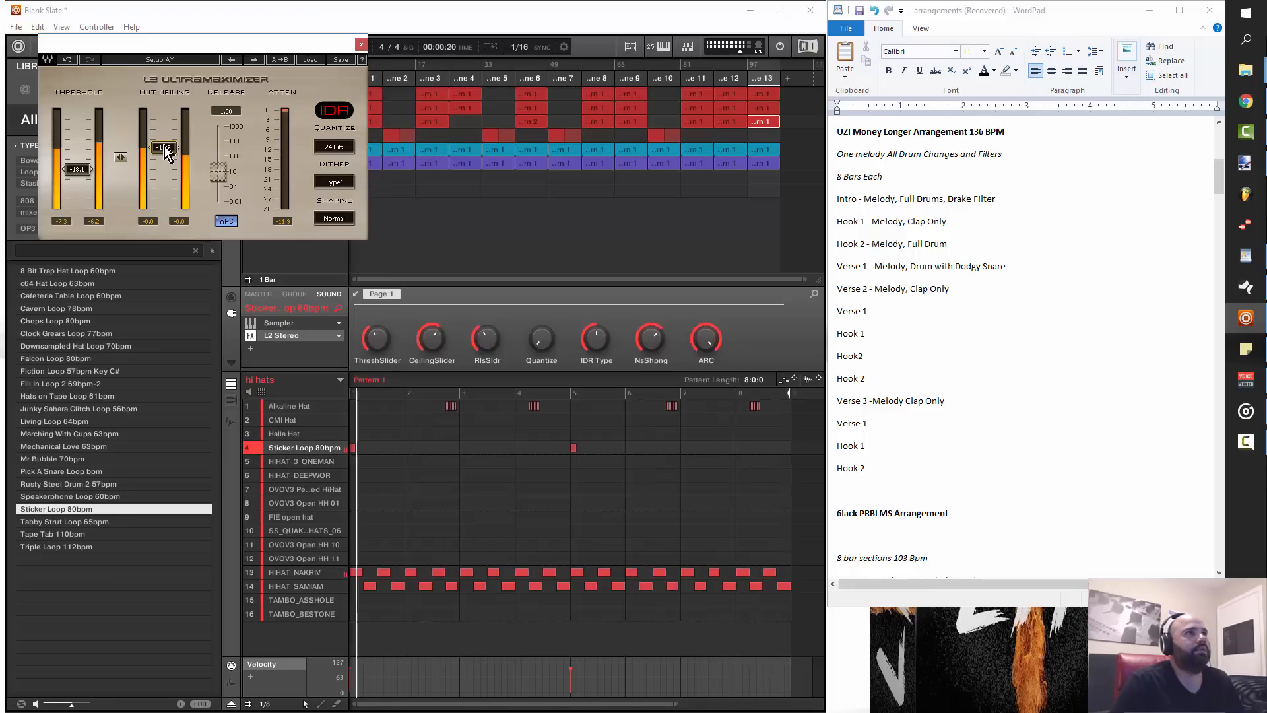
# Step: Loop playback over the first scene, fine-tune the L2 threshold to -18.2, and close the plug-in window
pyautogui.moveTo(301, 46); pyautogui.dragTo(337, 154)
pyautogui.click(363, 79)
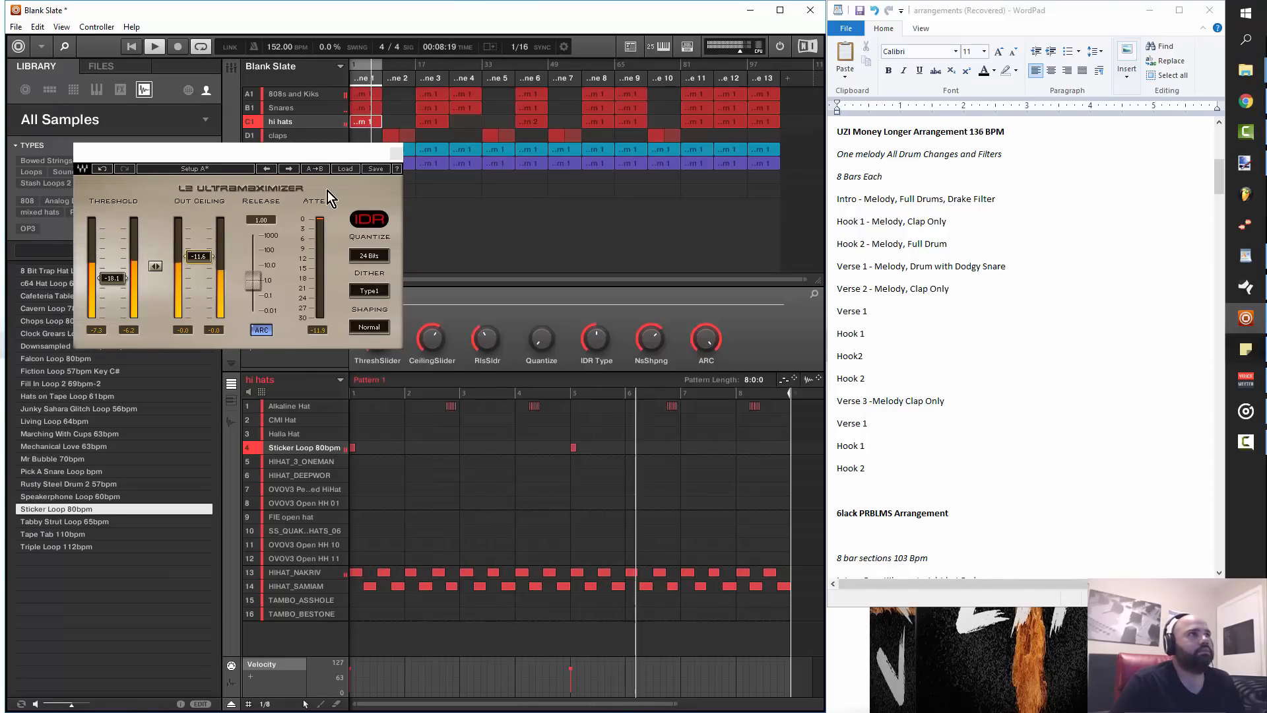
pyautogui.moveTo(123, 278); pyautogui.dragTo(123, 280)
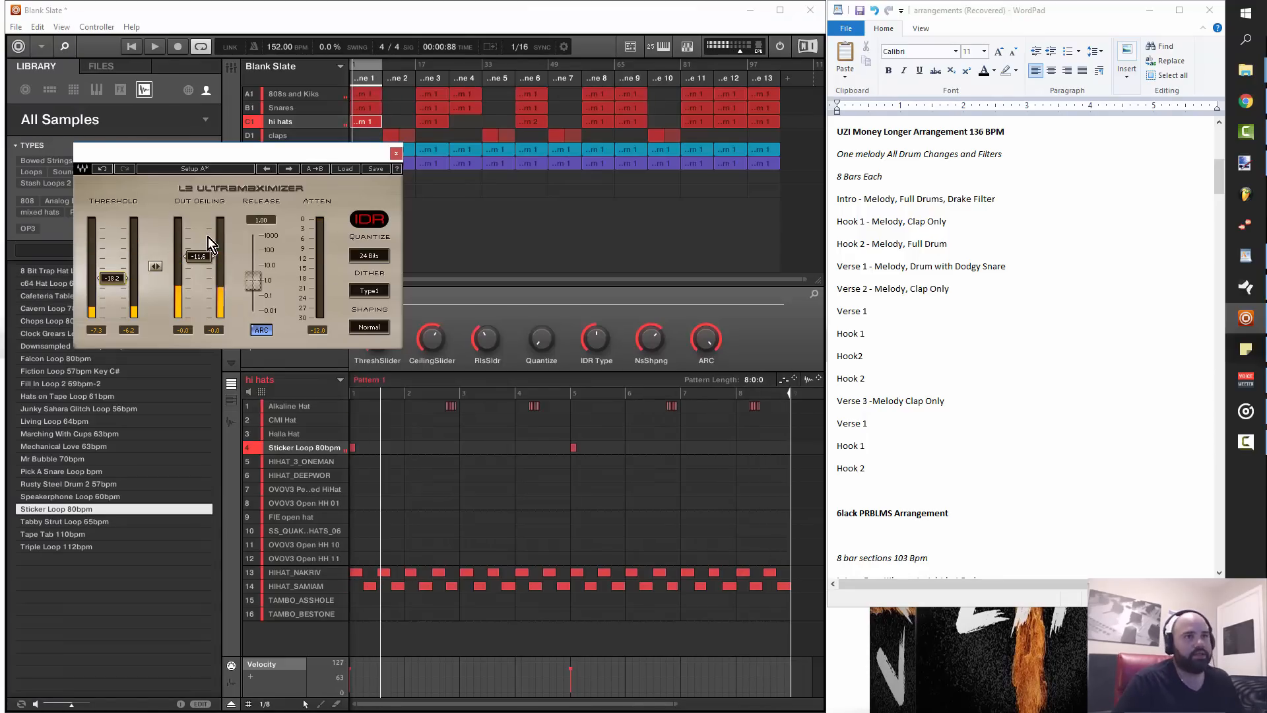
pyautogui.click(396, 153)
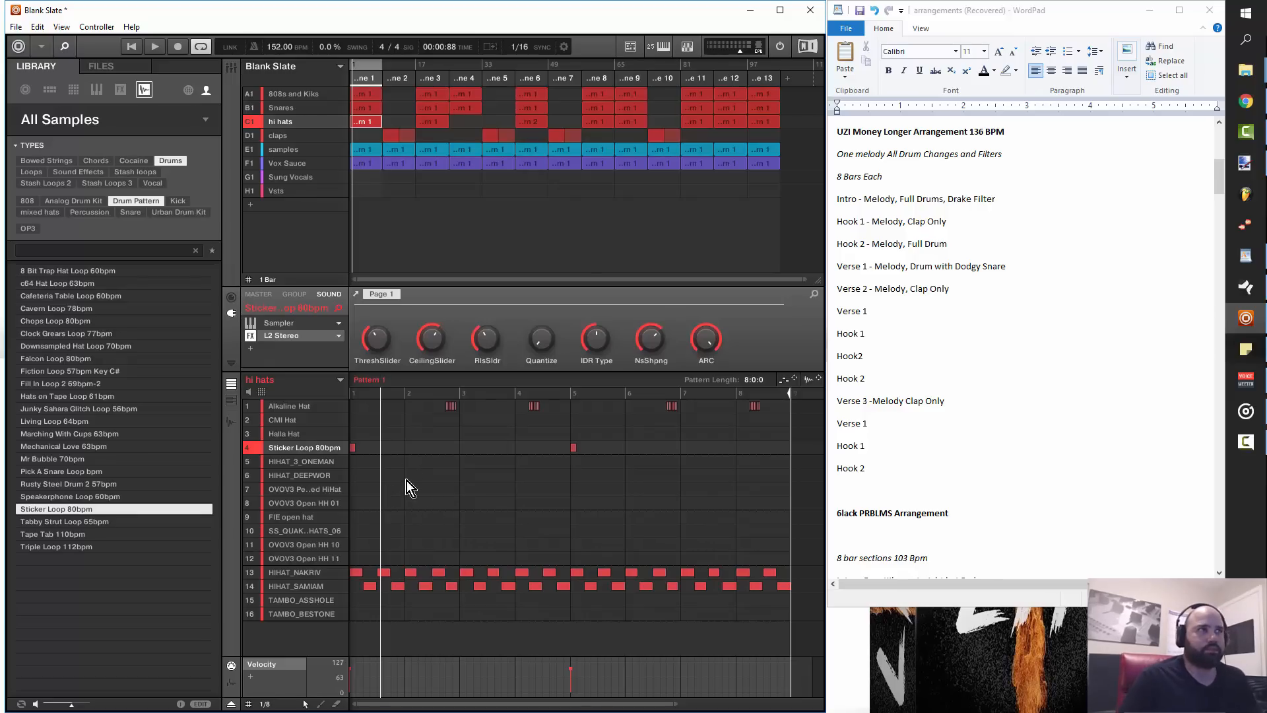
# Step: Add the internal Ice effect after L2 Stereo on the Sticker Loop sound
pyautogui.click(251, 350)
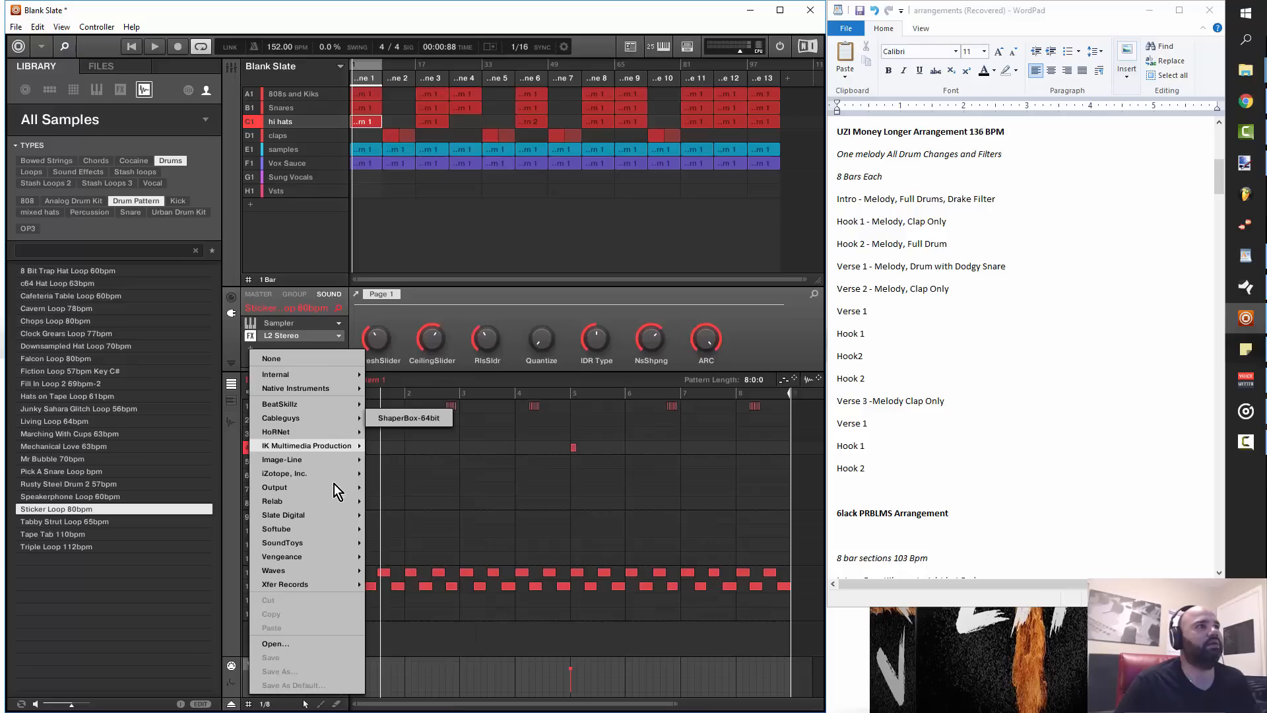
pyautogui.moveTo(297, 375)
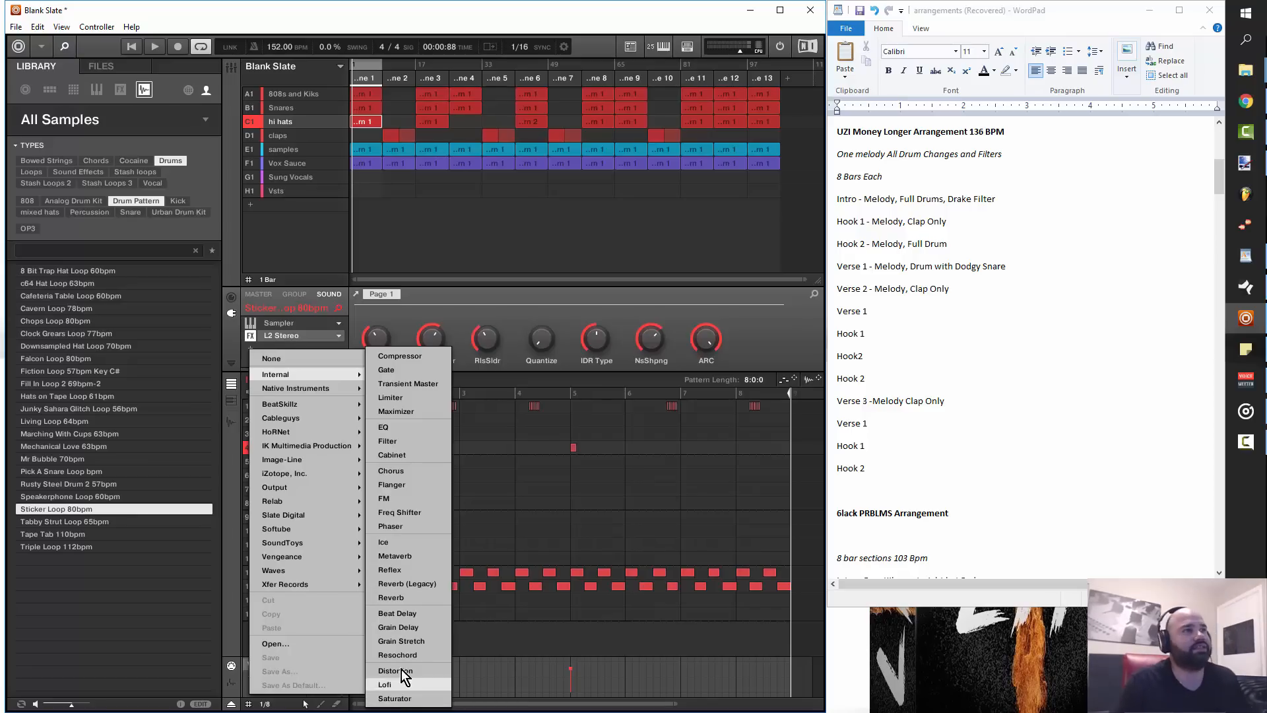
pyautogui.click(391, 544)
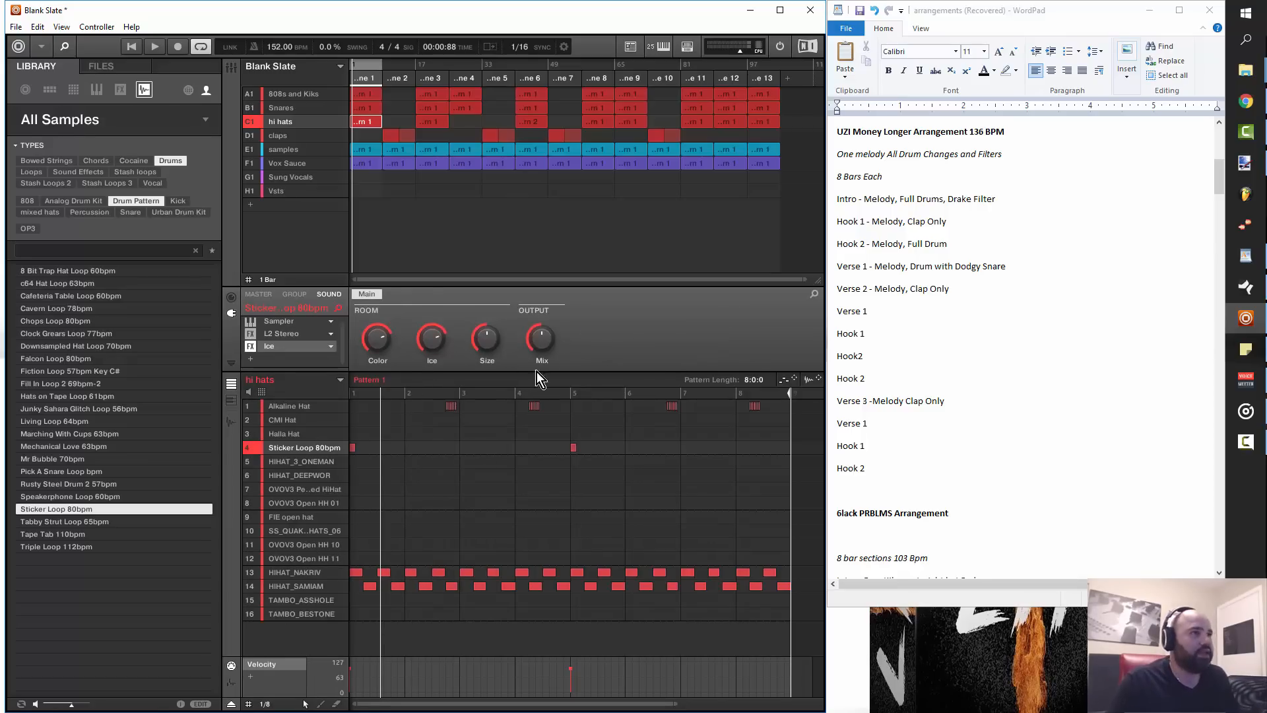
# Step: Solo the Sticker Loop sound, reduce the Ice effect's Mix while listening, and turn solo off again
pyautogui.rightClick(259, 450)
pyautogui.press('space')
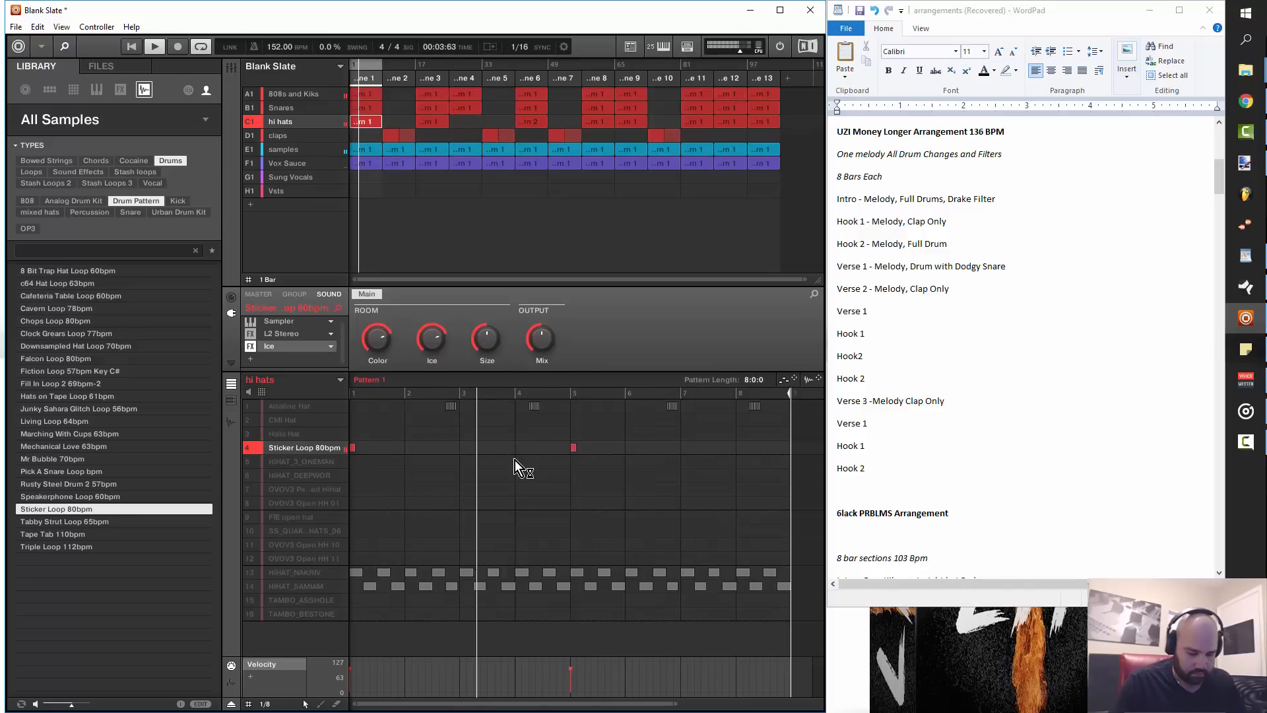
pyautogui.press('s')
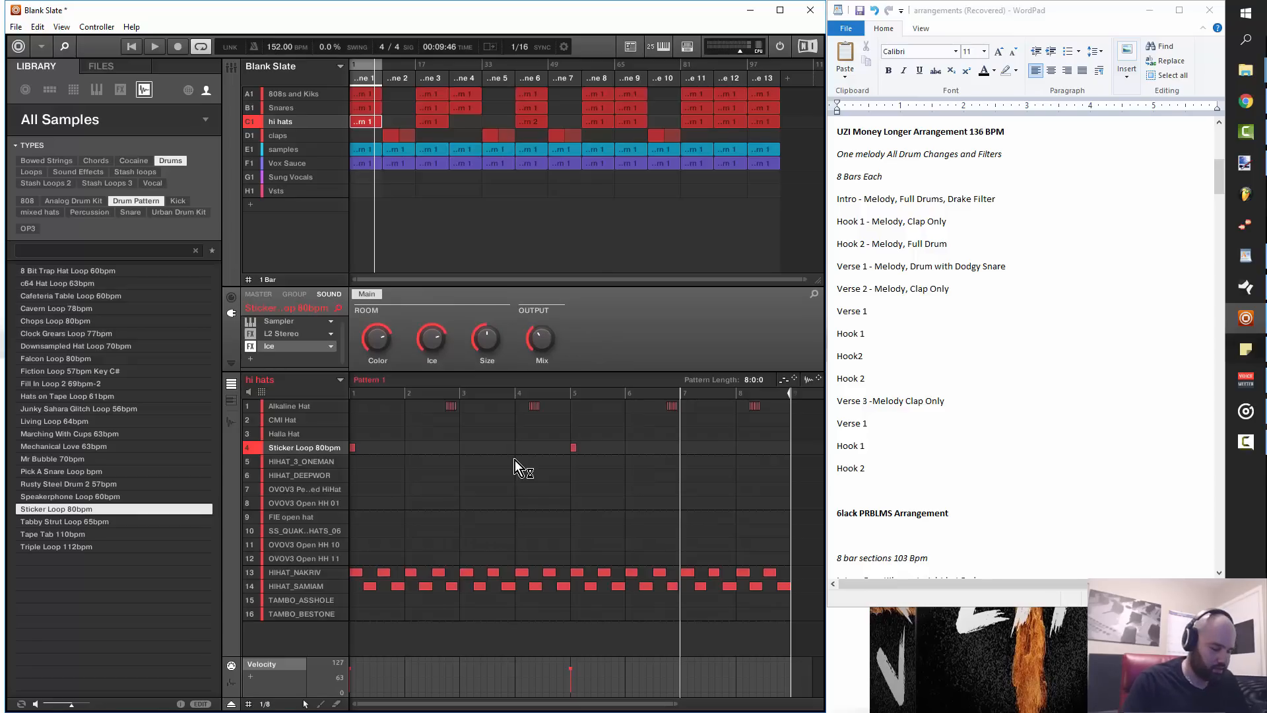
# Step: Play back the looped first scene to check the Sticker Loop's level against the full beat
pyautogui.press('space')
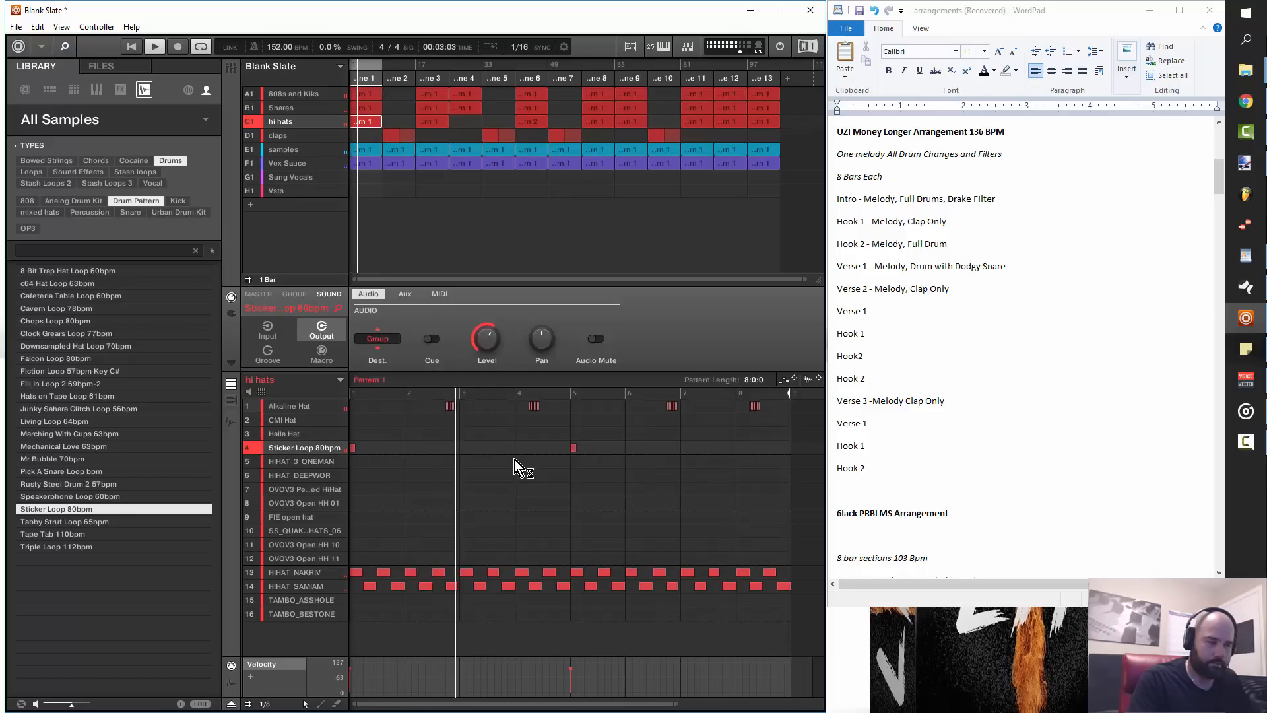
pyautogui.press('space')
pyautogui.press('space')
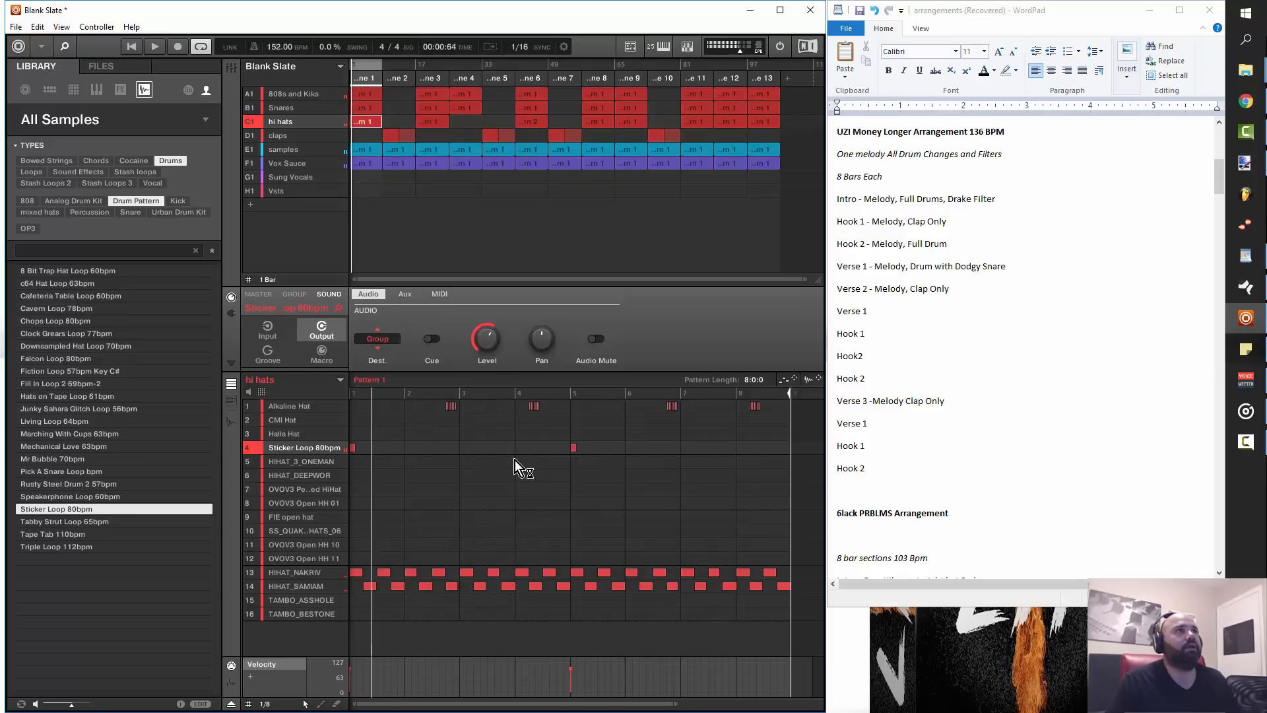